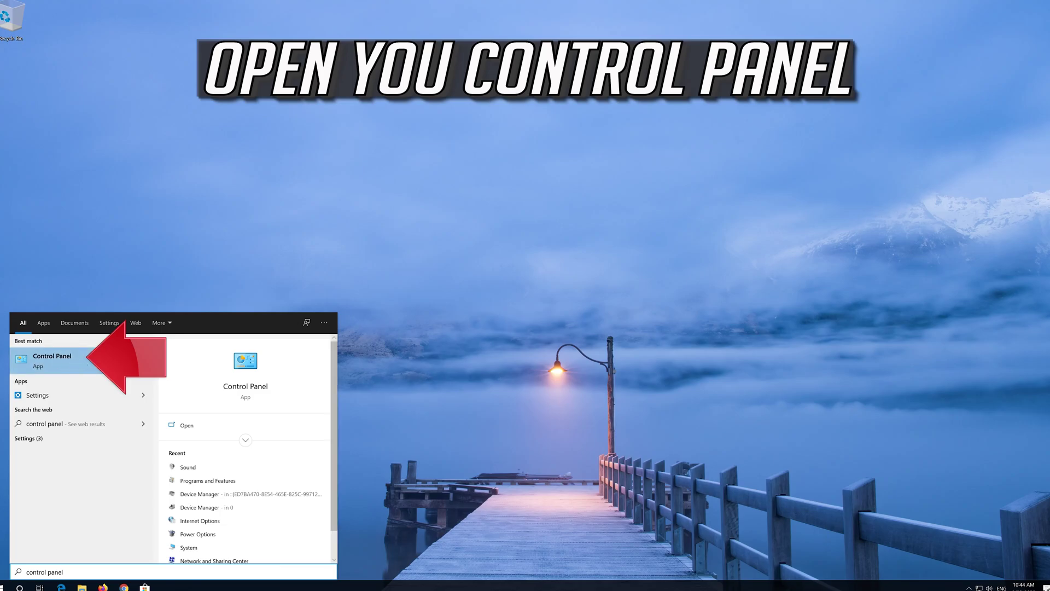
Open Control Panel from the Start search and go to Hardware and Sound
click(65, 362)
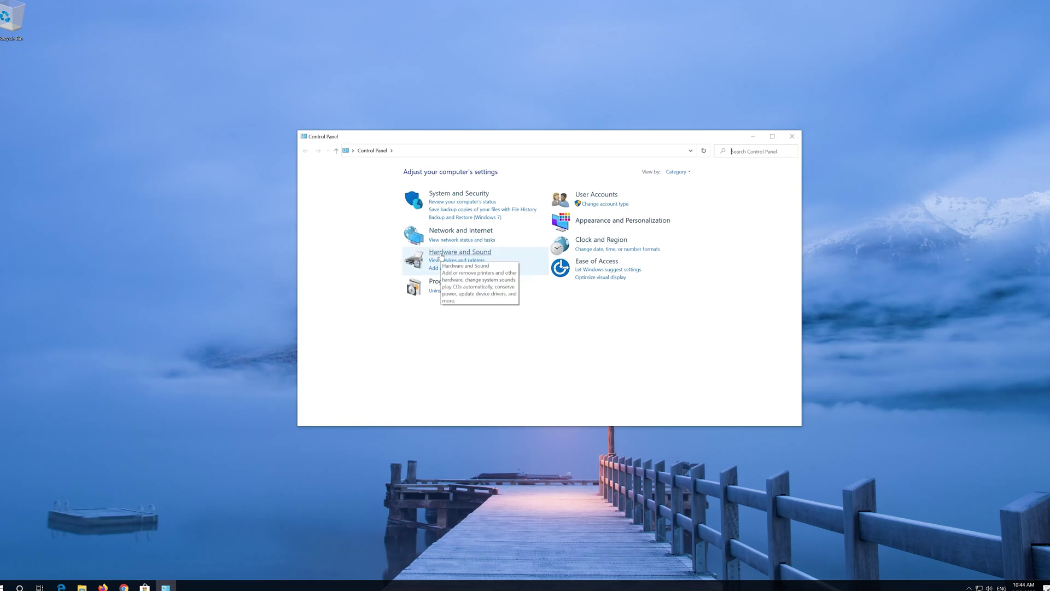
click(440, 253)
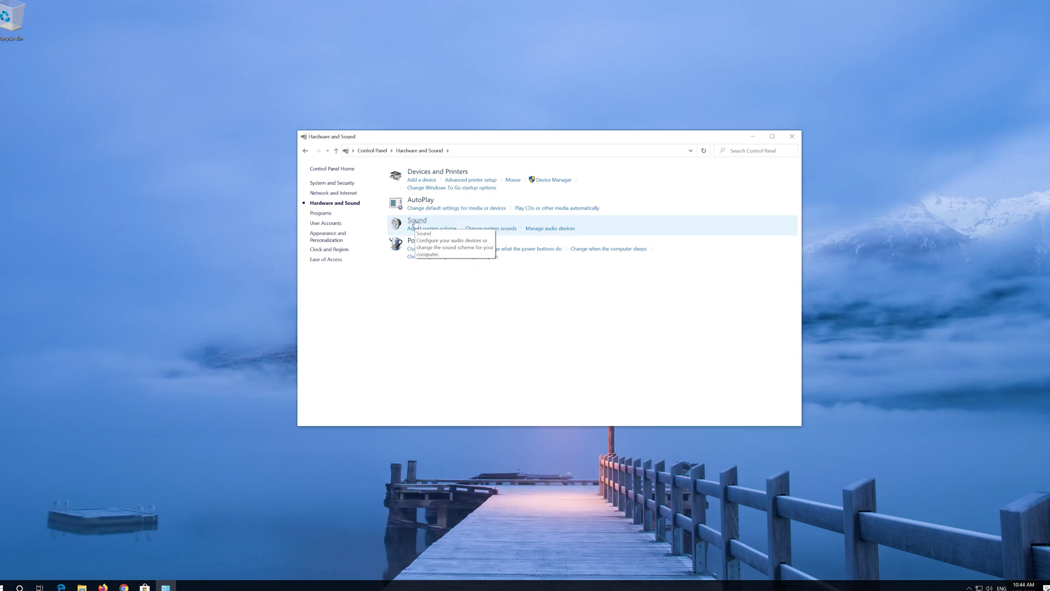
Open Sound, center its dialog, and select the default Microphone on the Recording tab
click(416, 222)
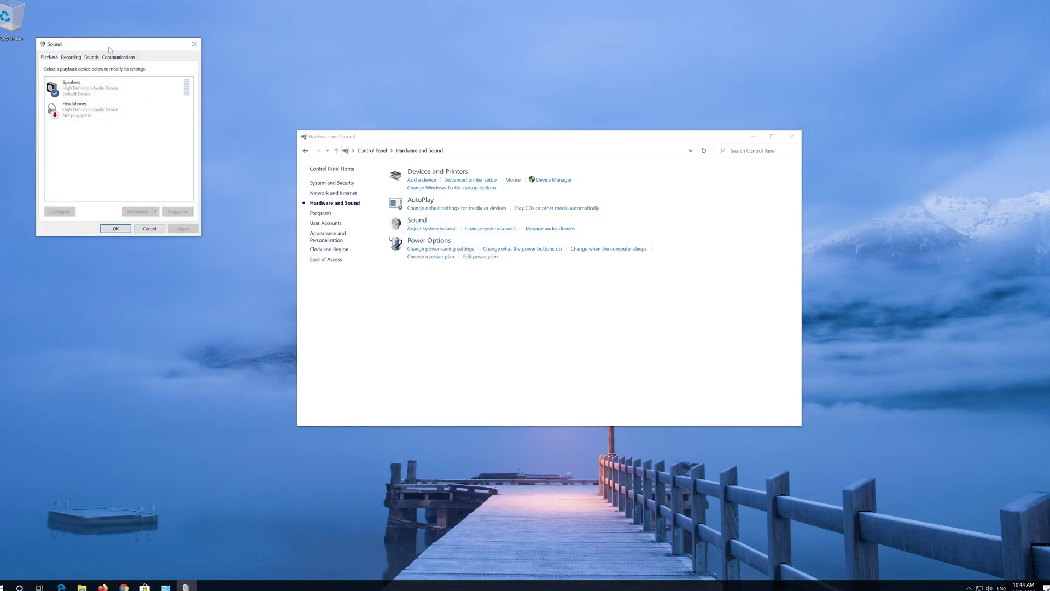
drag(110, 50, 480, 156)
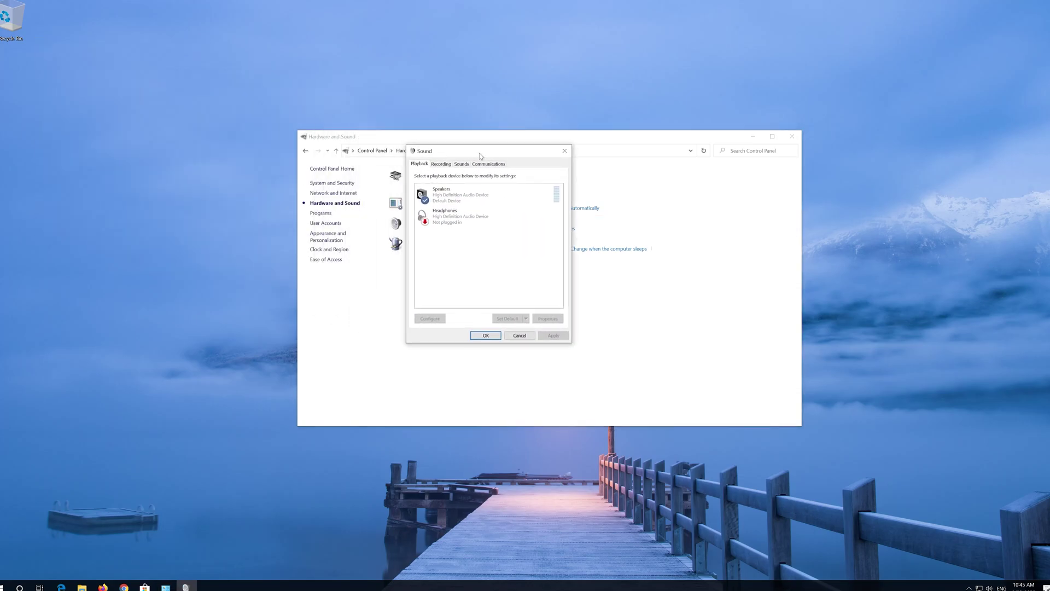
click(442, 164)
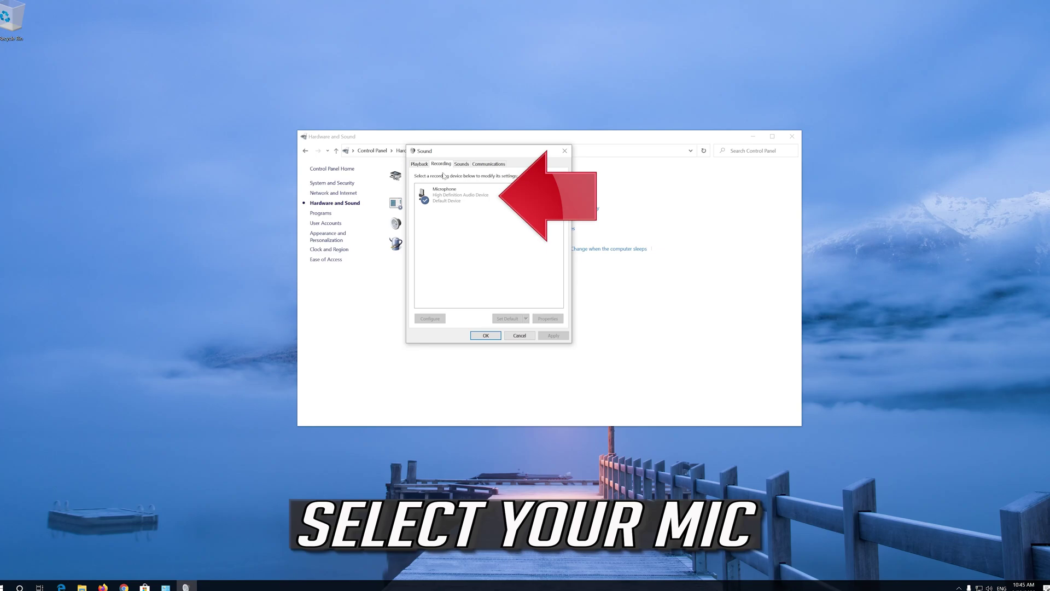
click(446, 193)
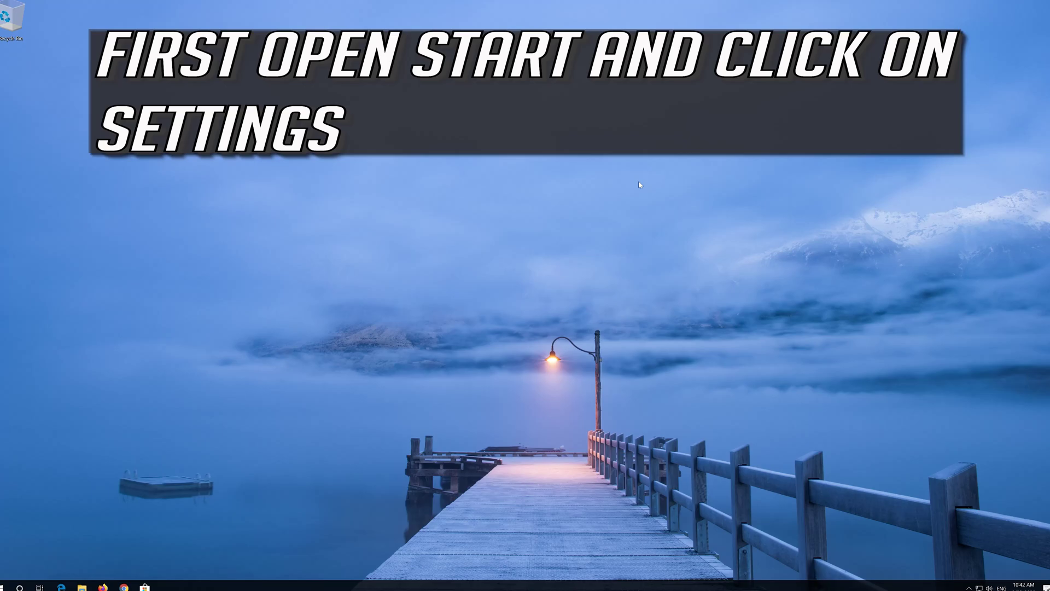
Open Windows Settings from the Start menu and go to Privacy
key(super)
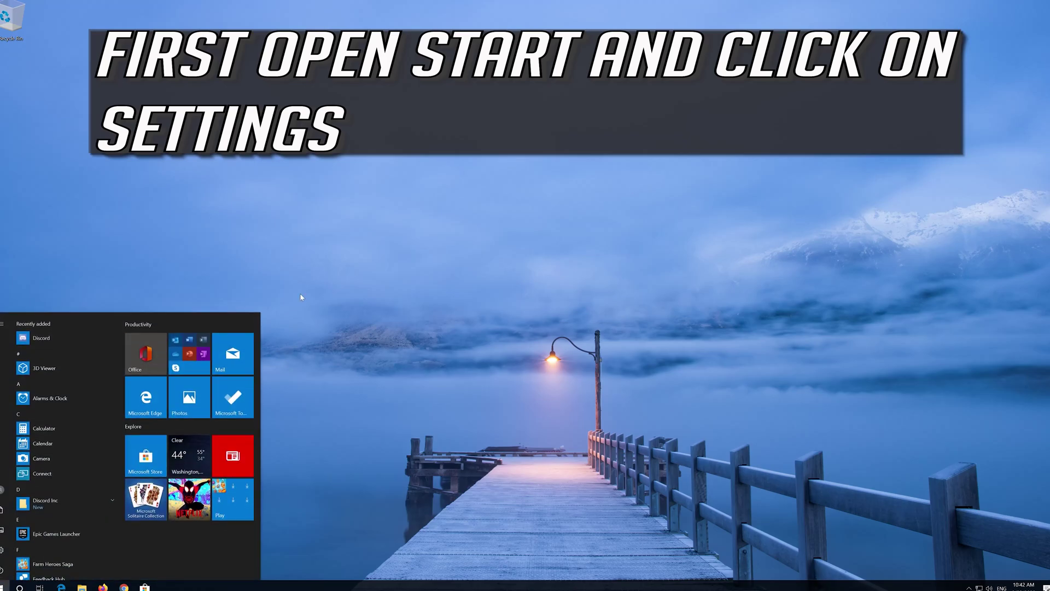
mouse_move(1, 554)
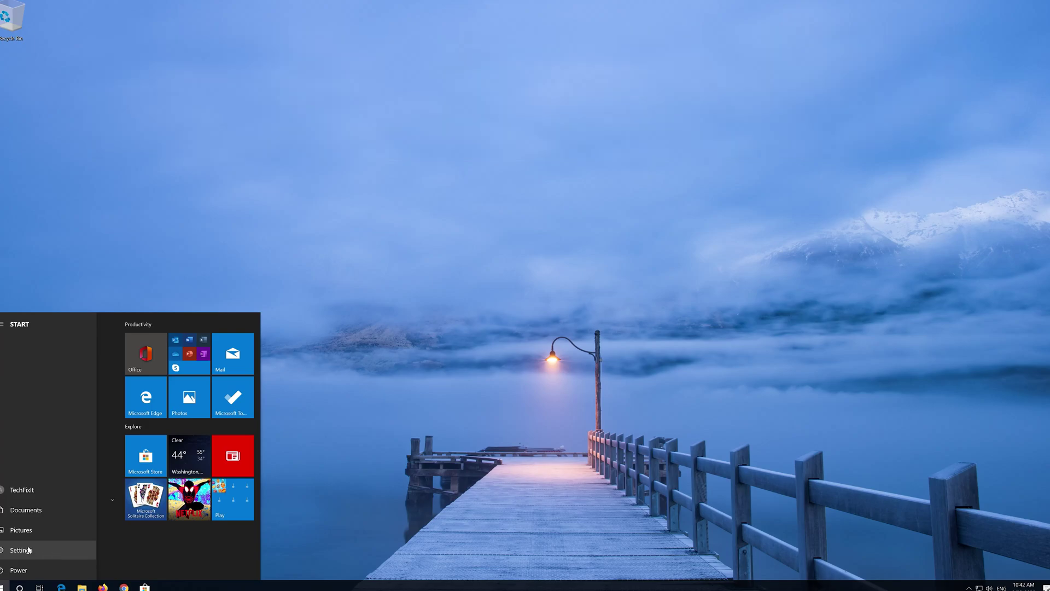
click(21, 550)
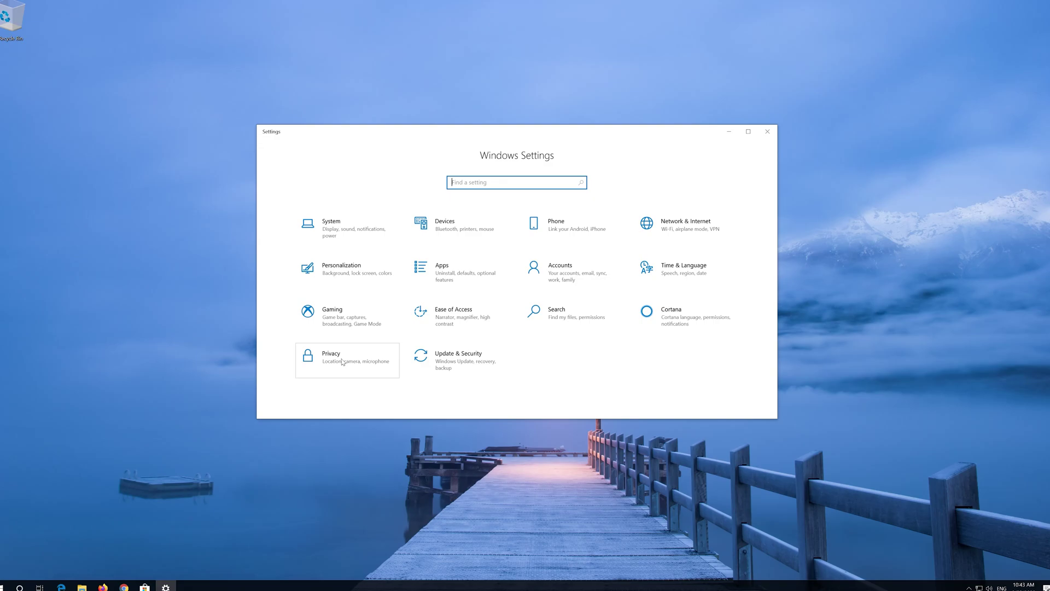
click(342, 362)
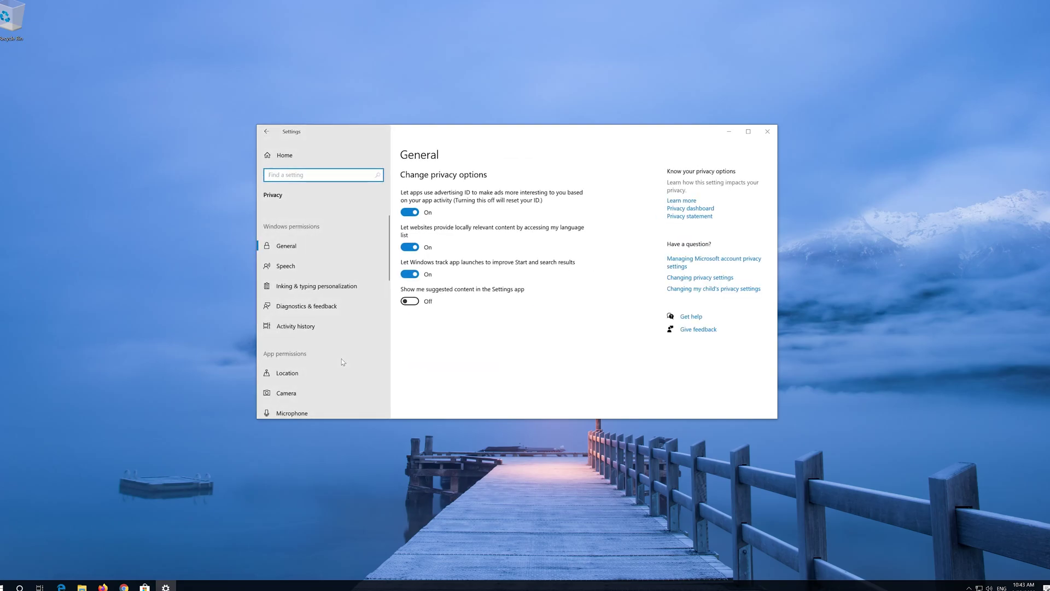
On the Microphone privacy page, turn on device microphone access and allow apps to use it
scroll(342, 362, down, 2)
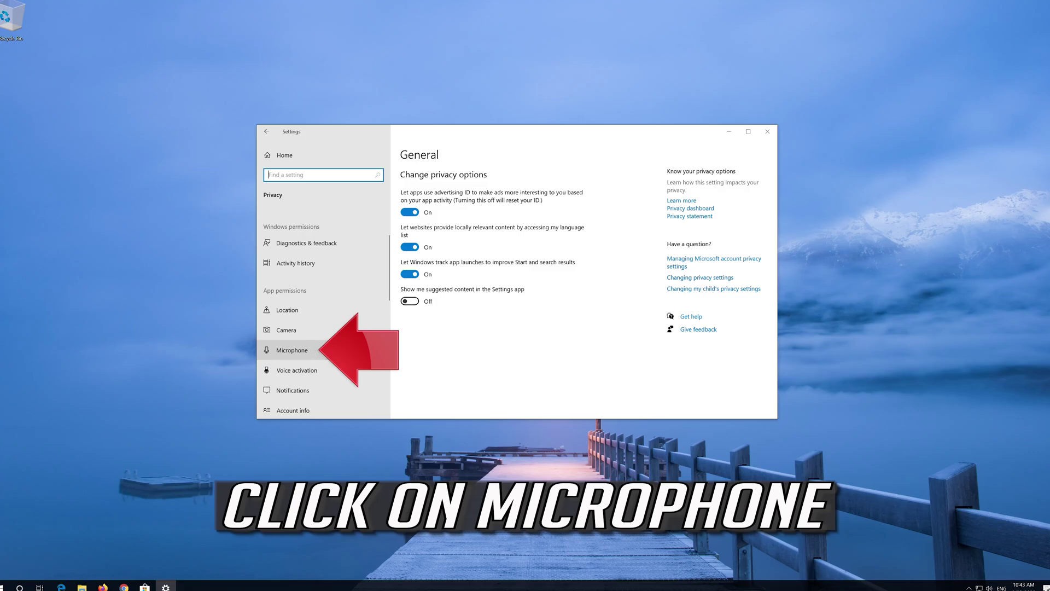
click(285, 353)
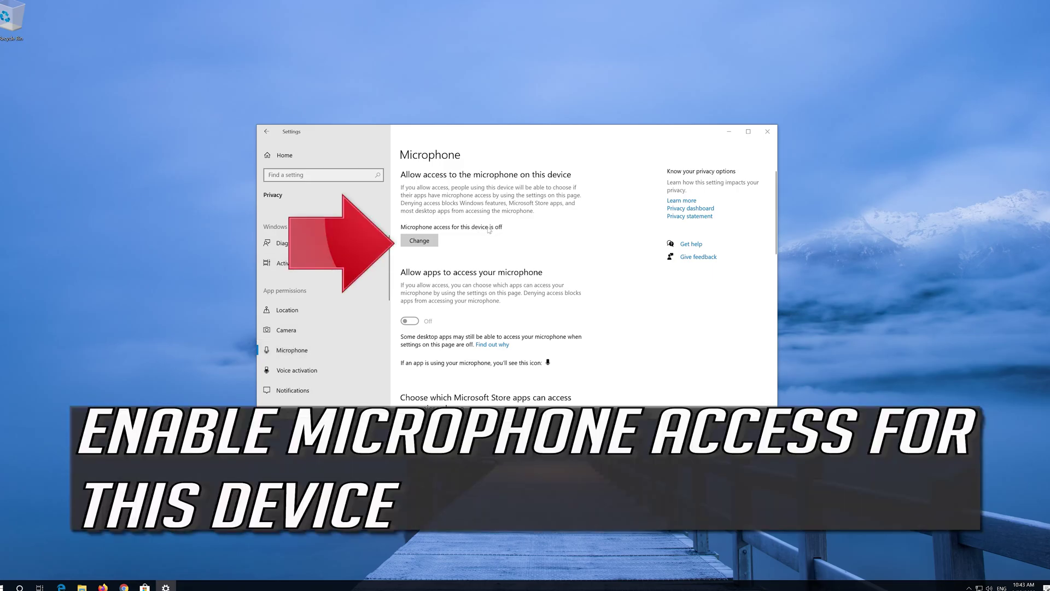
click(430, 240)
click(415, 246)
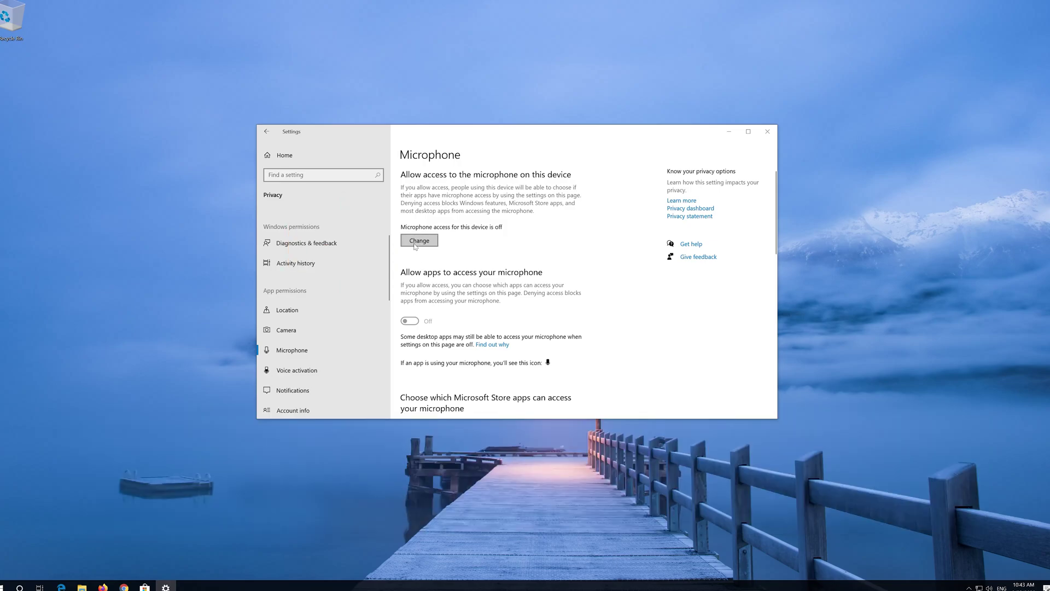
click(415, 246)
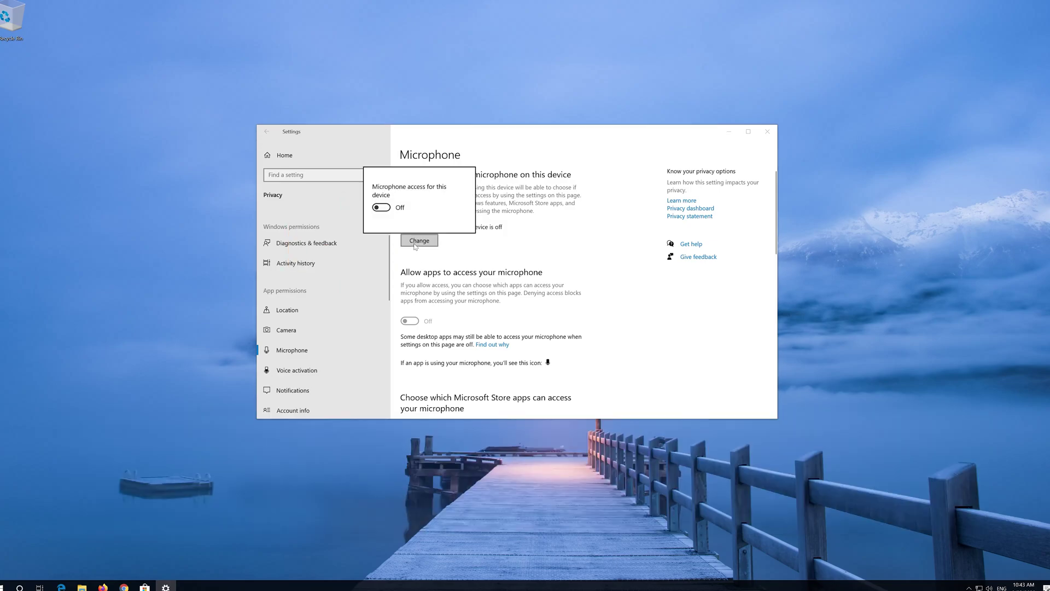
click(382, 207)
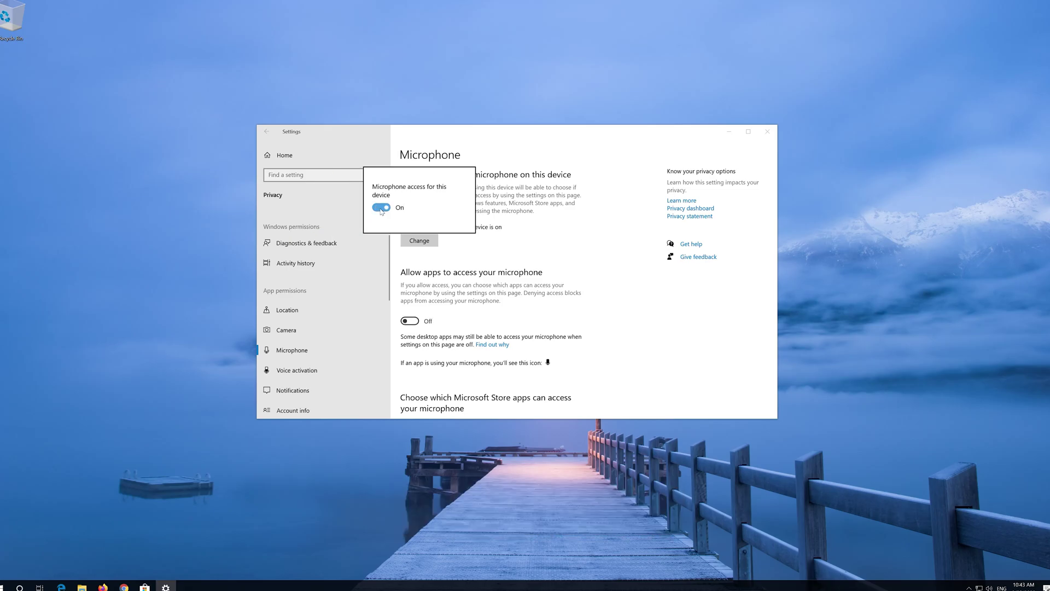
click(460, 273)
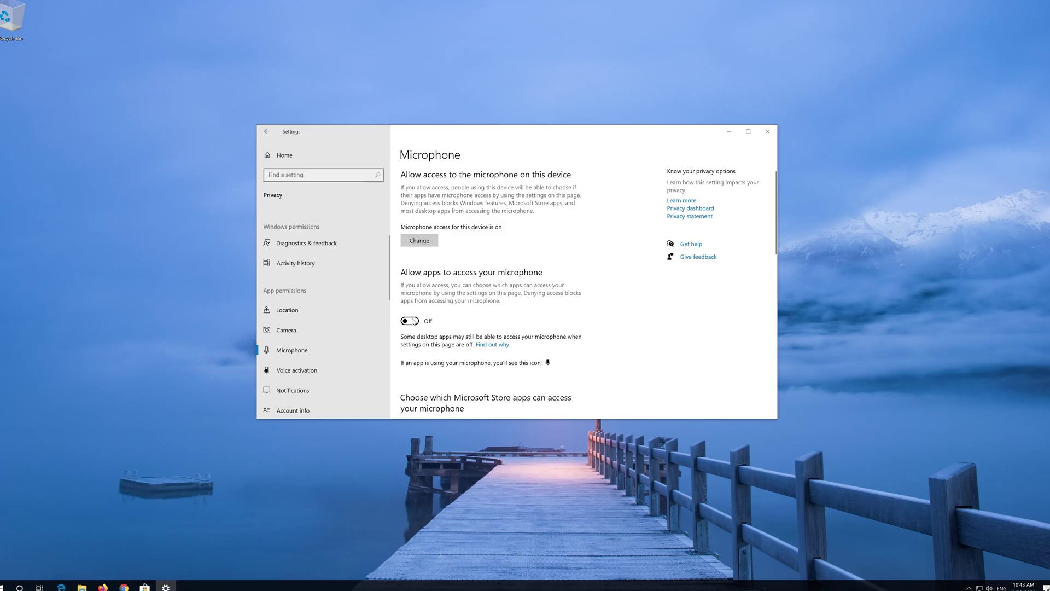
click(412, 321)
Switch microphone access On for Skype, Voice Recorder and desktop apps
scroll(497, 293, down, 2)
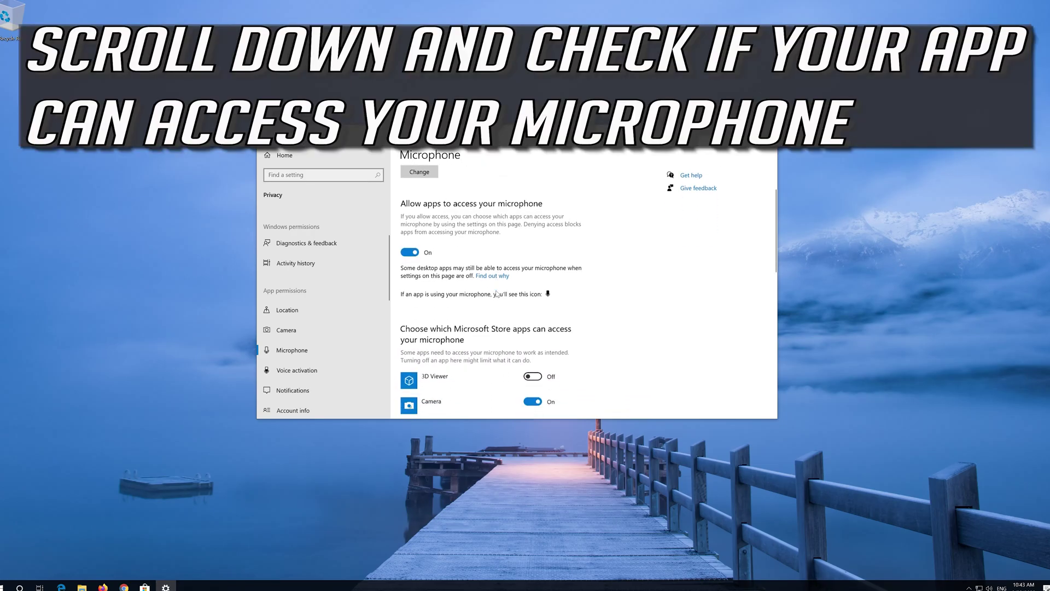
scroll(497, 294, down, 2)
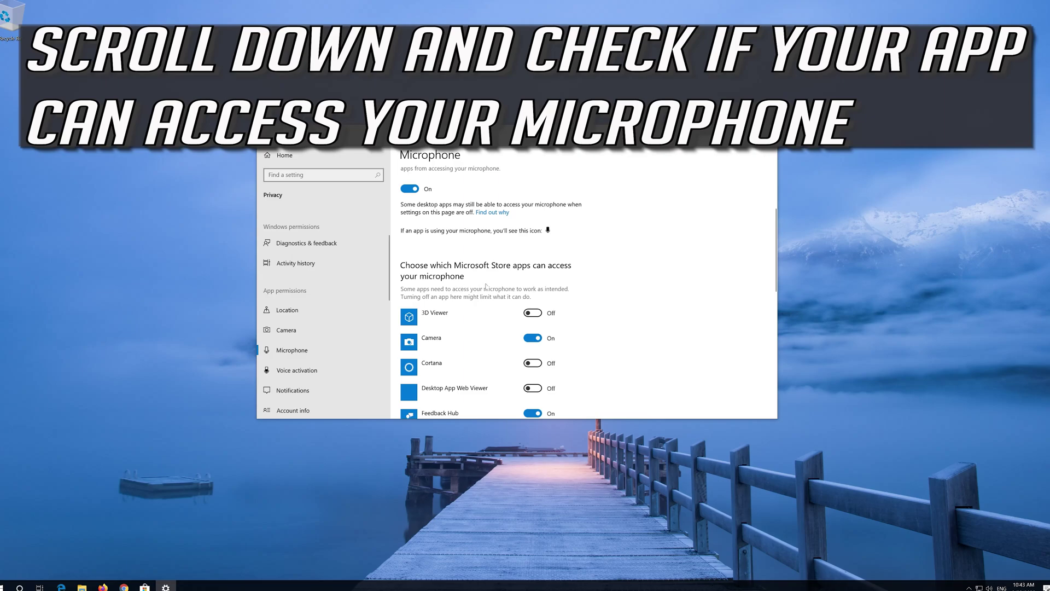
scroll(501, 304, down, 4)
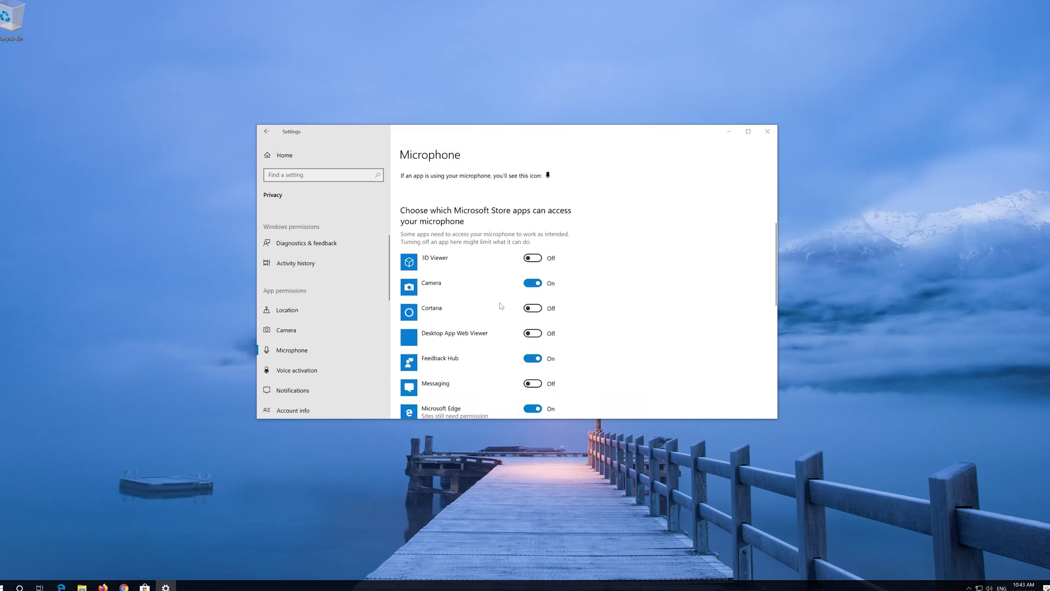
scroll(481, 268, down, 4)
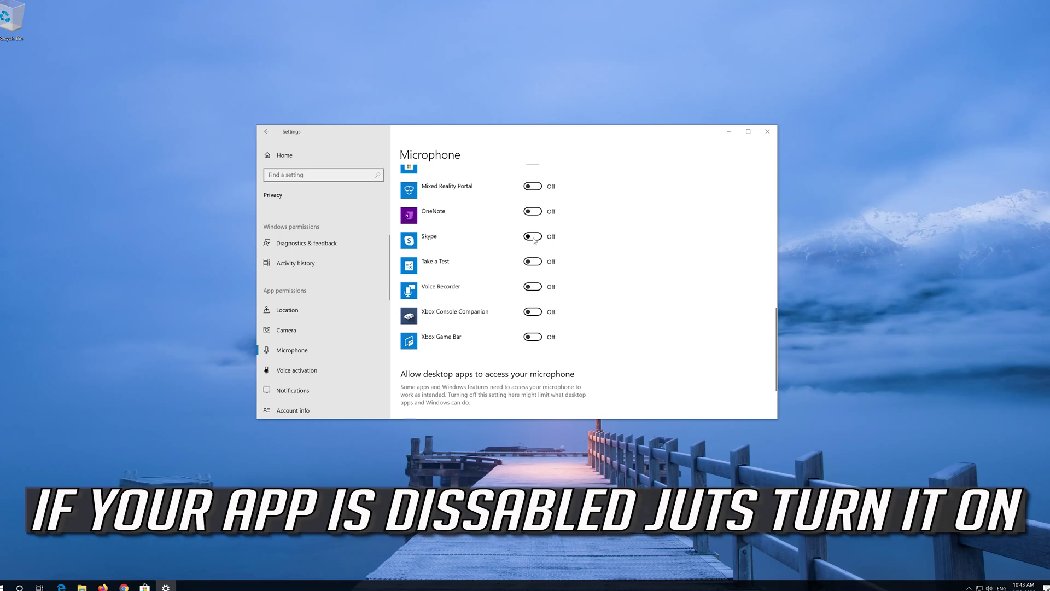
click(534, 238)
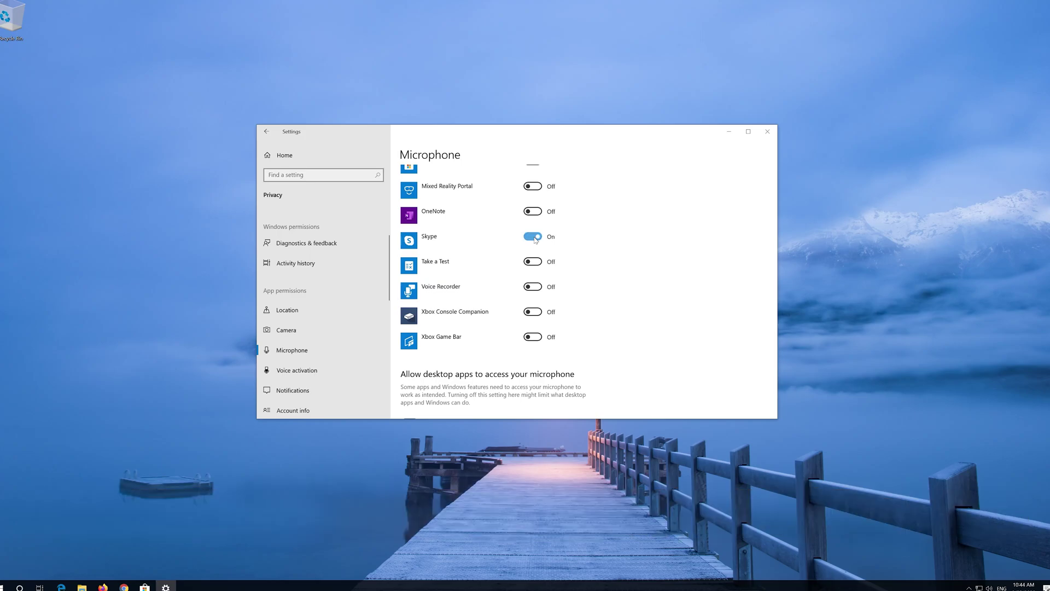
click(539, 288)
scroll(573, 287, down, 3)
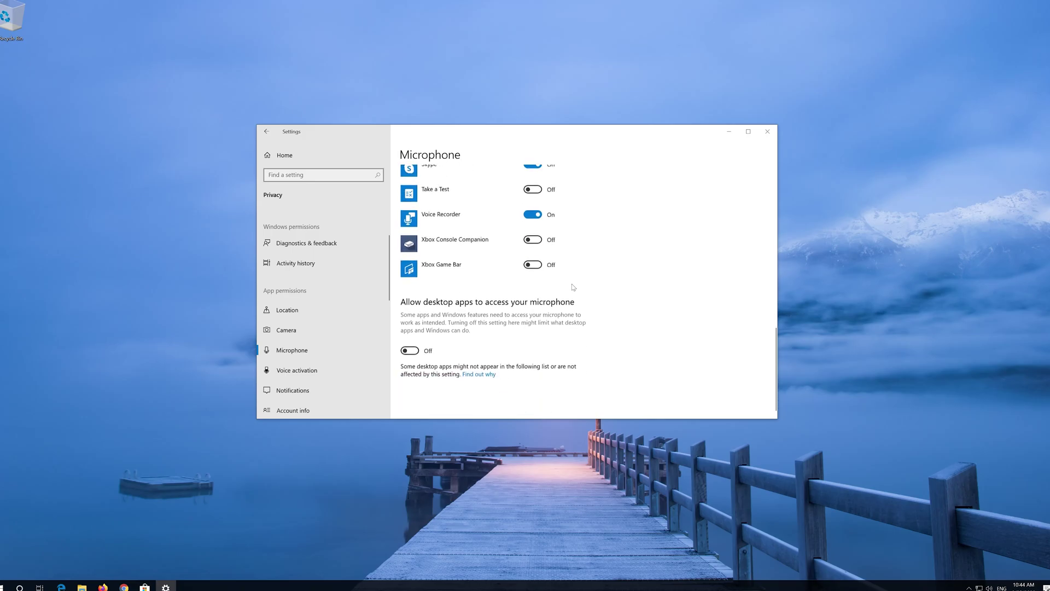
scroll(405, 351, up, 2)
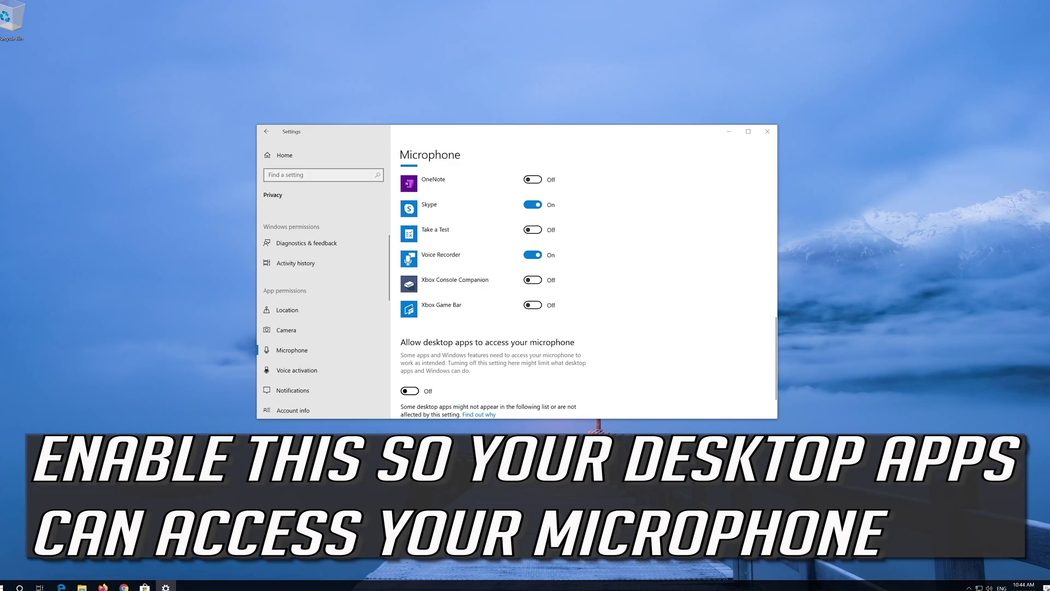
click(410, 391)
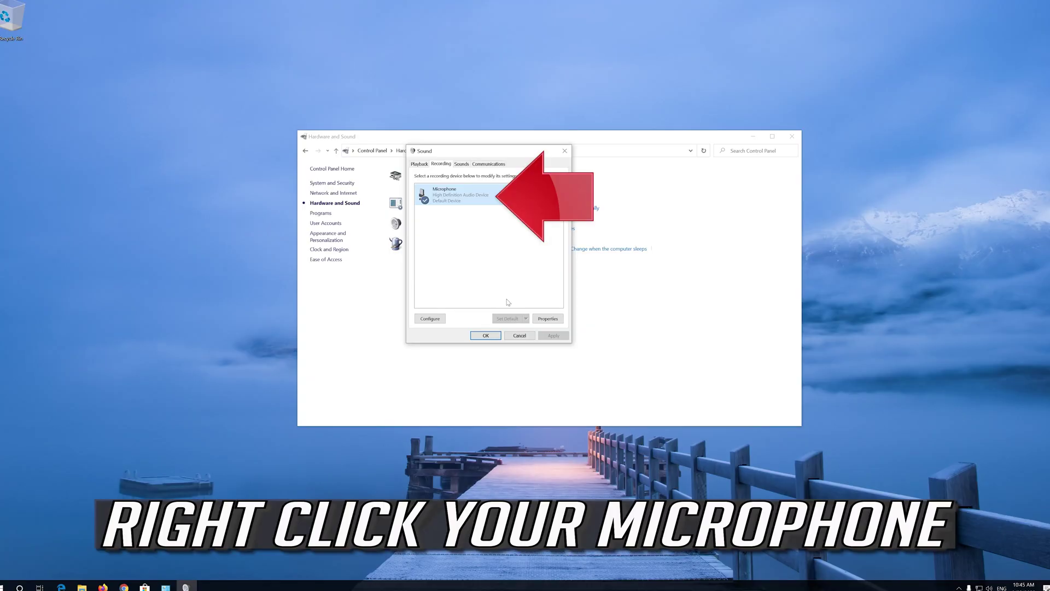
In Microphone Properties, raise the Levels slider from 7 to 76 and confirm with OK
right_click(467, 201)
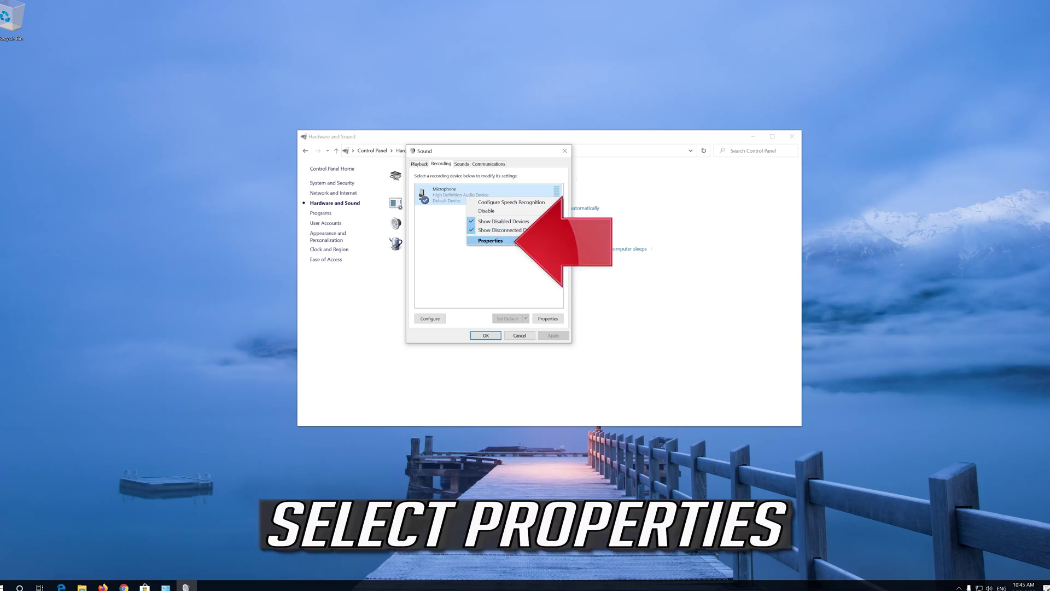
click(517, 241)
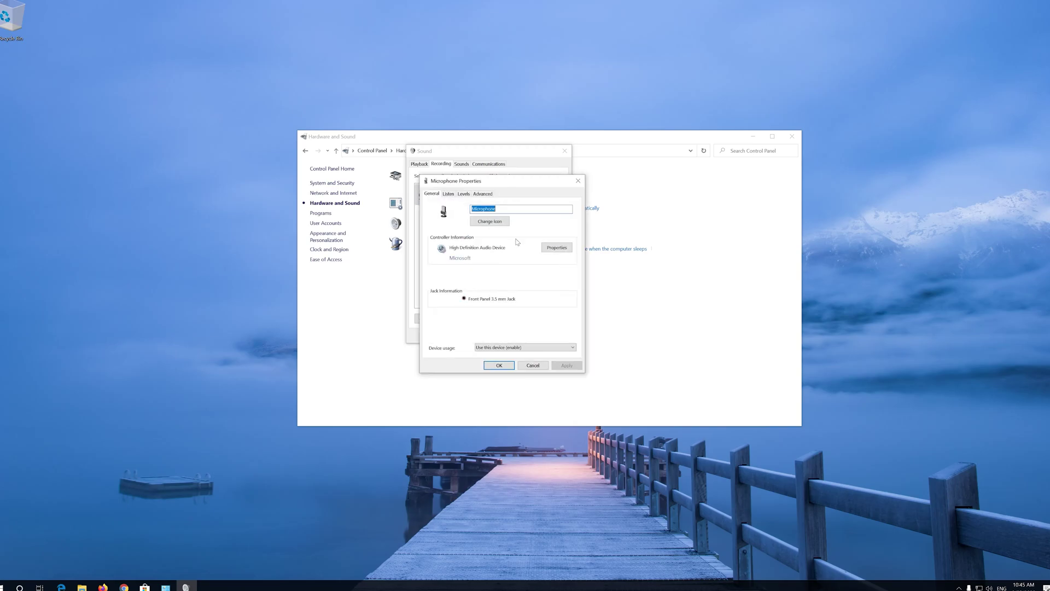
click(463, 195)
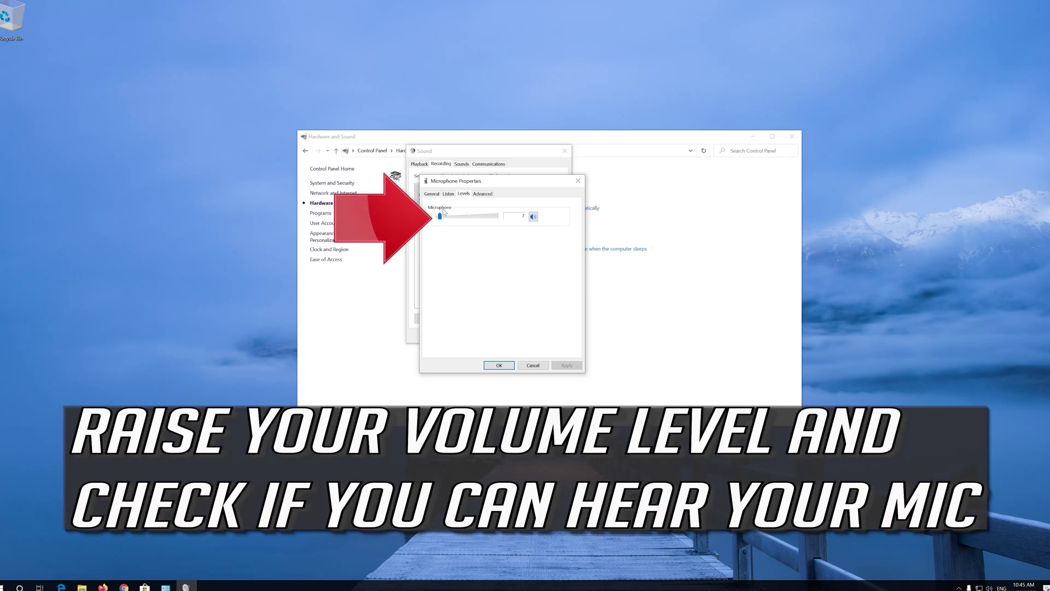
drag(442, 219, 486, 221)
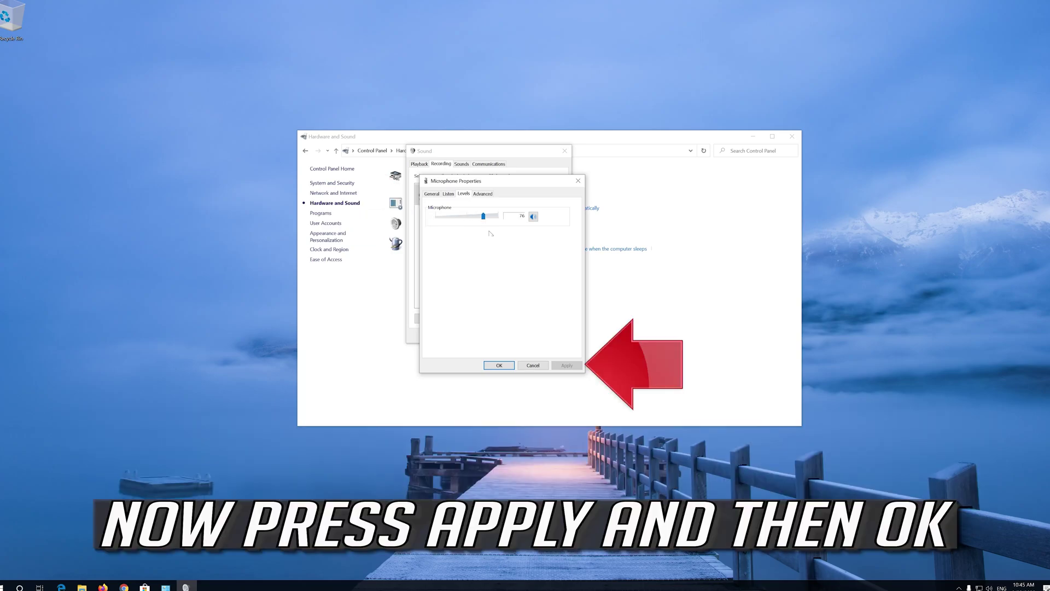
click(490, 366)
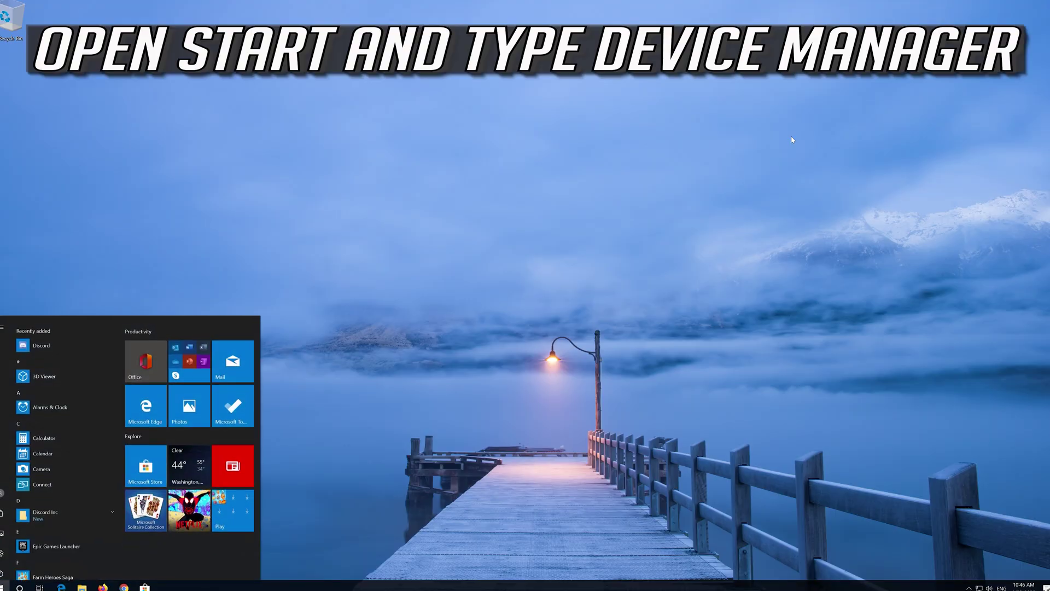
Open Device Manager, expand Audio inputs and outputs, and right-click the Microphone
text(device )
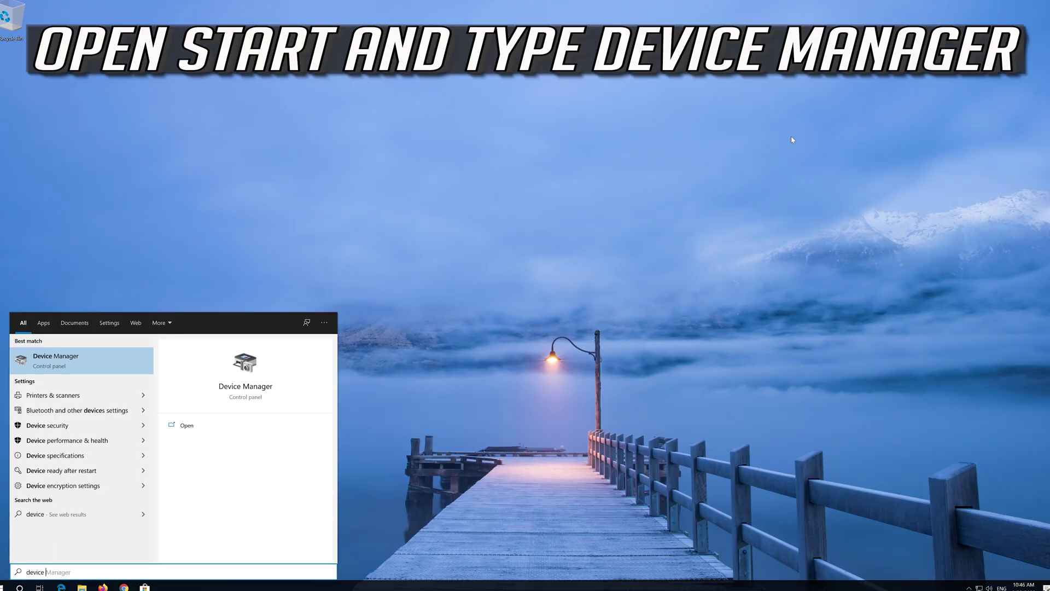
text(manager)
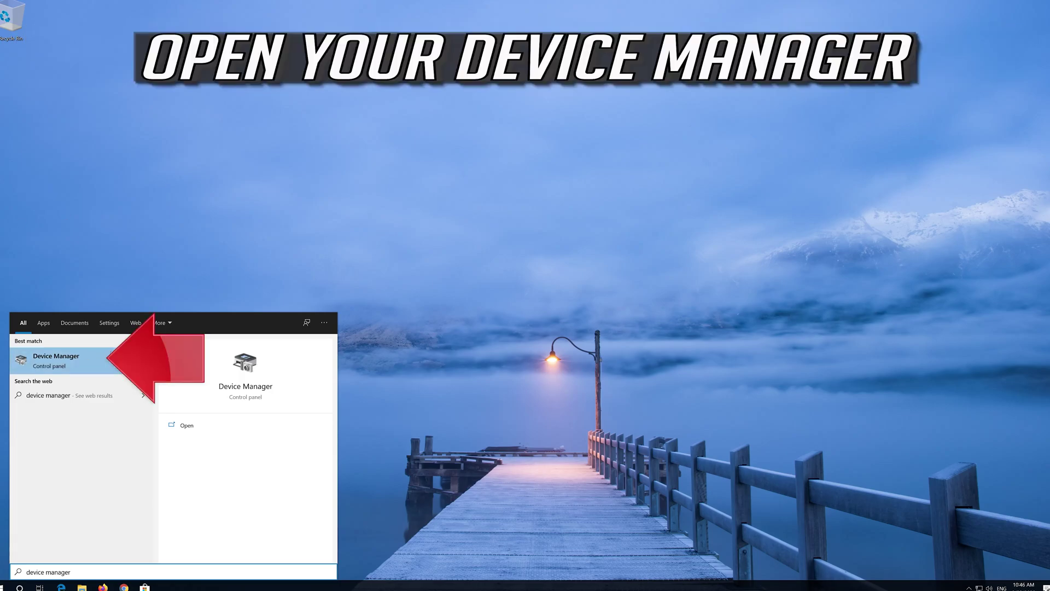
click(72, 360)
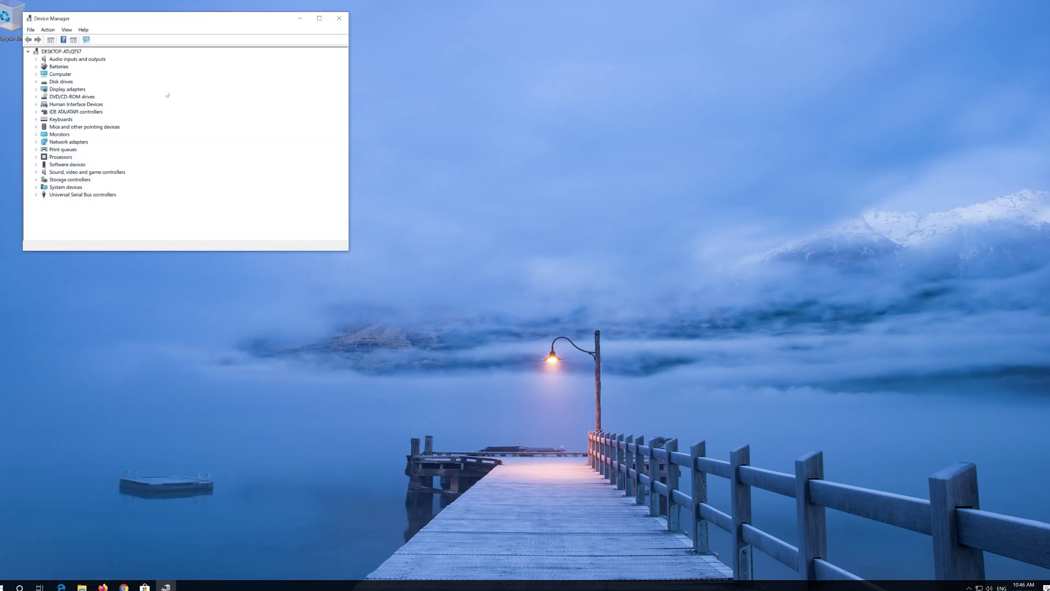
drag(174, 24, 493, 155)
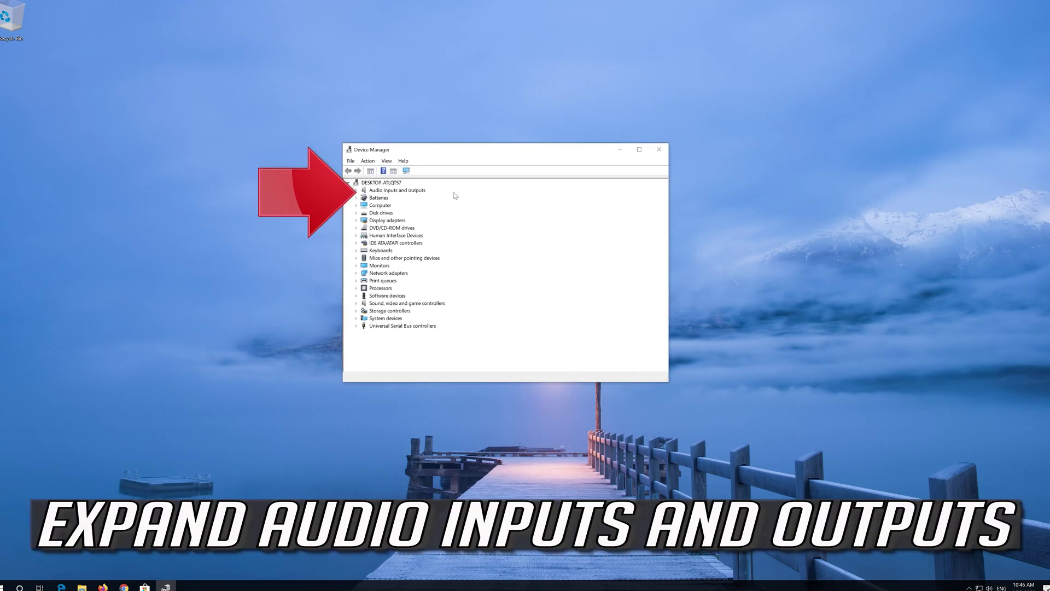
click(355, 190)
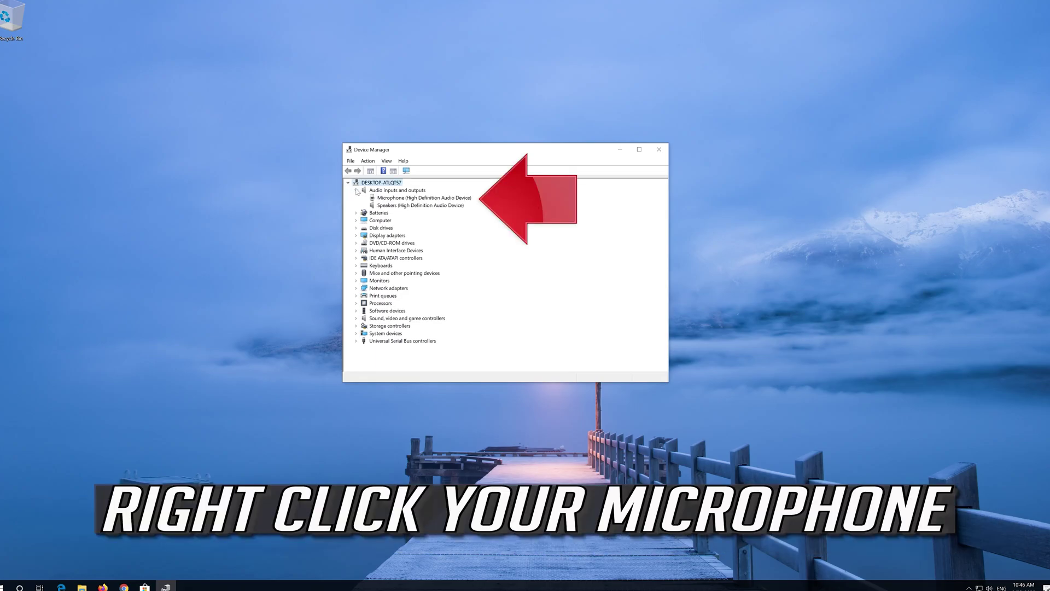
click(371, 199)
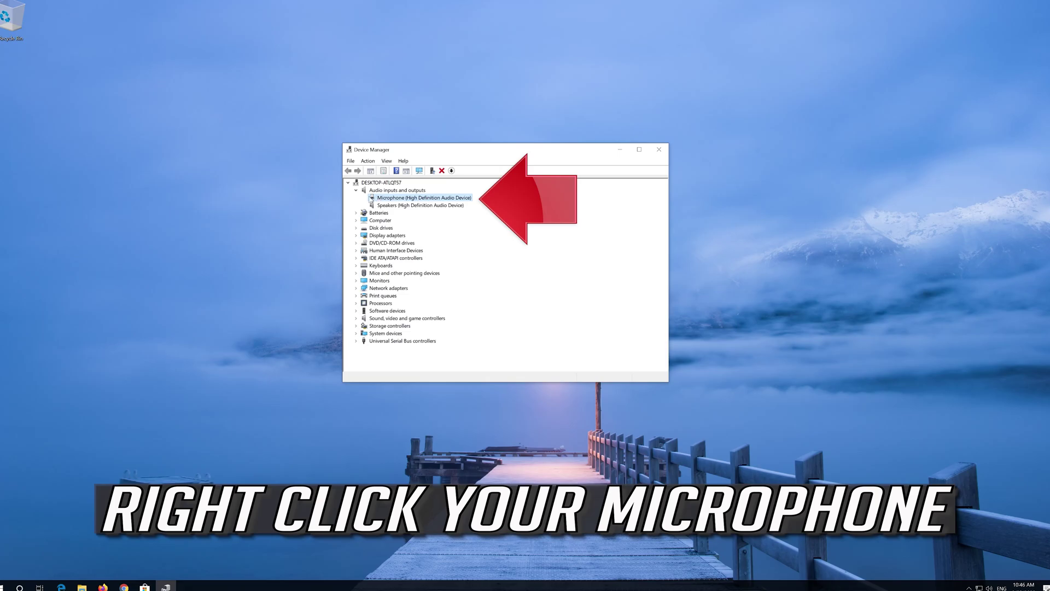
right_click(436, 202)
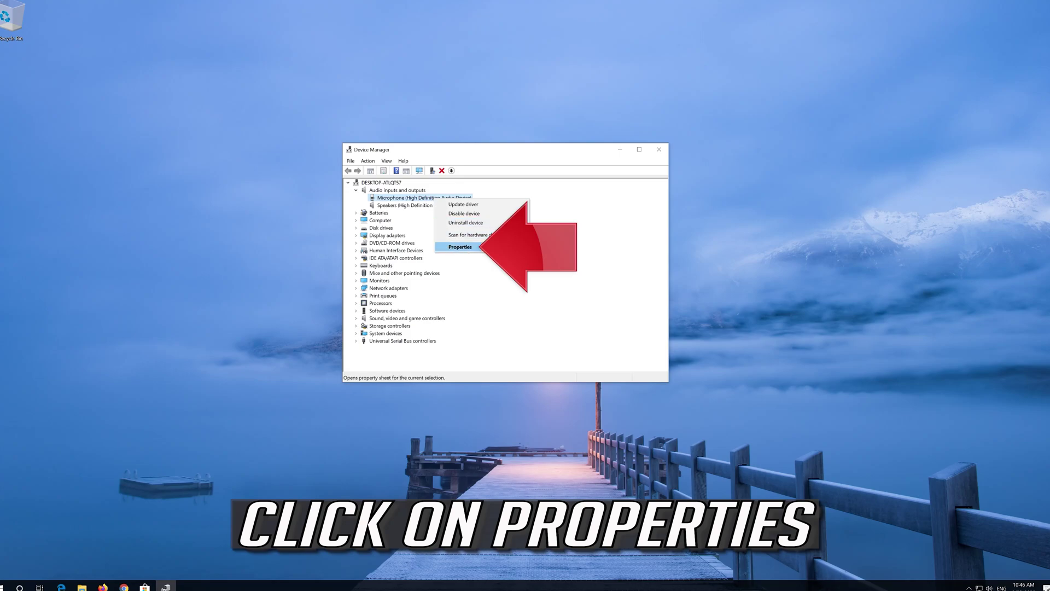
Open the Microphone's properties, go to the Driver tab, and start Update Driver
click(489, 249)
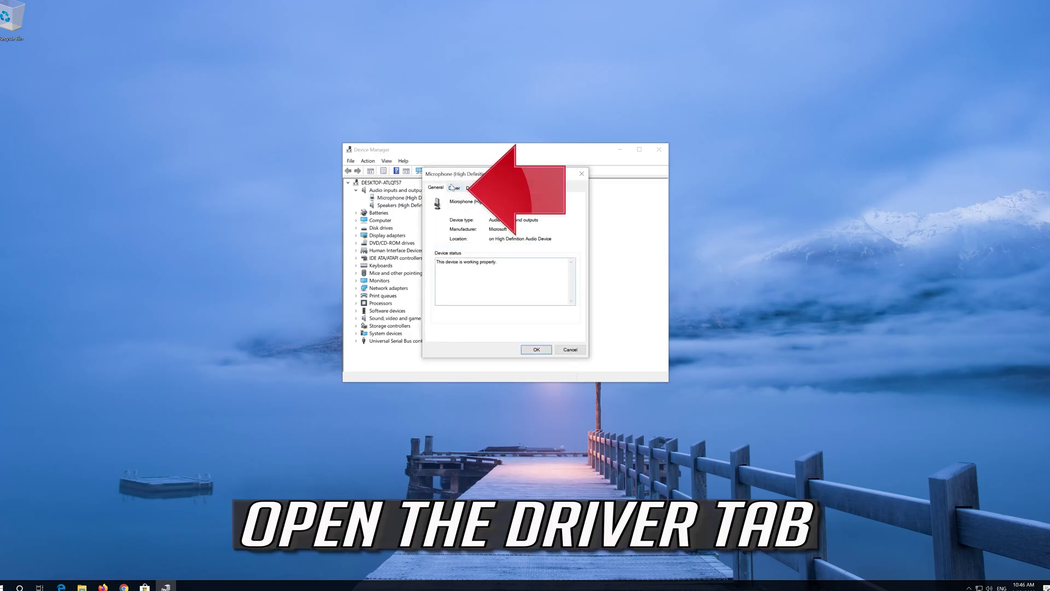
click(454, 189)
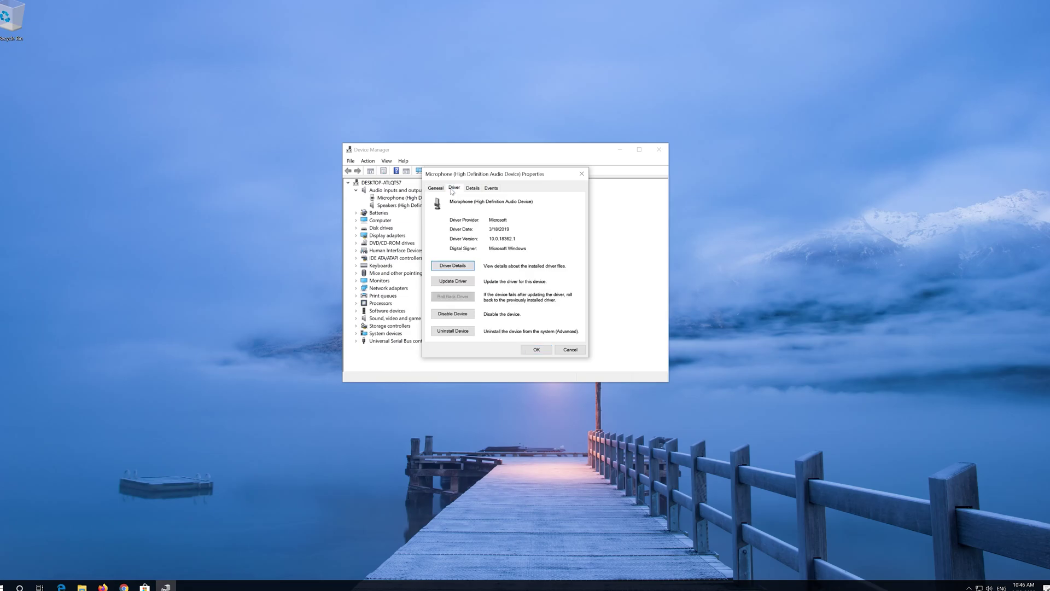
click(451, 282)
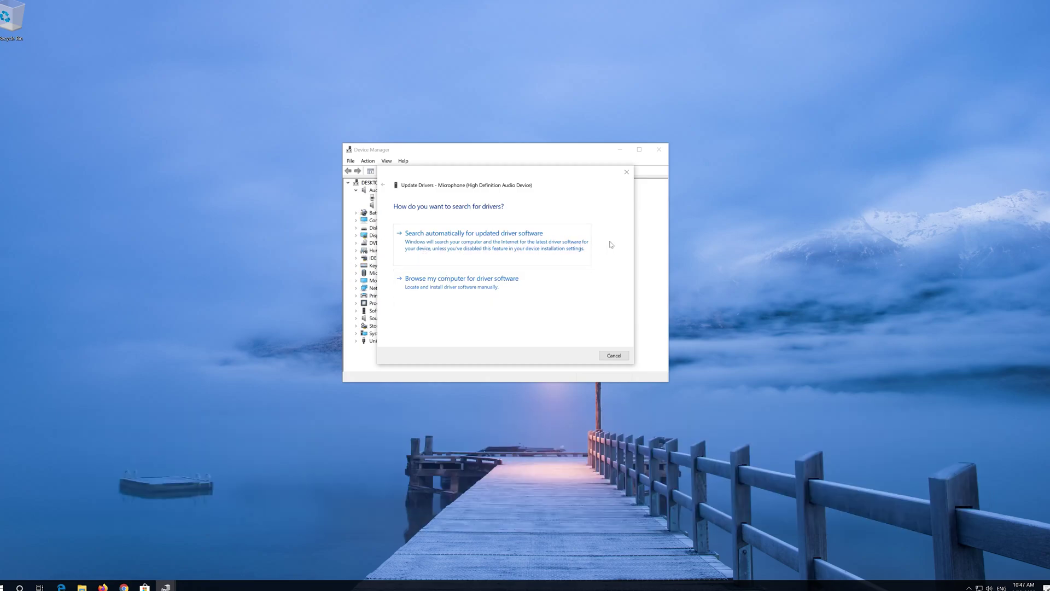
Search automatically for a newer microphone driver, then close the wizard once the best driver is confirmed
click(431, 244)
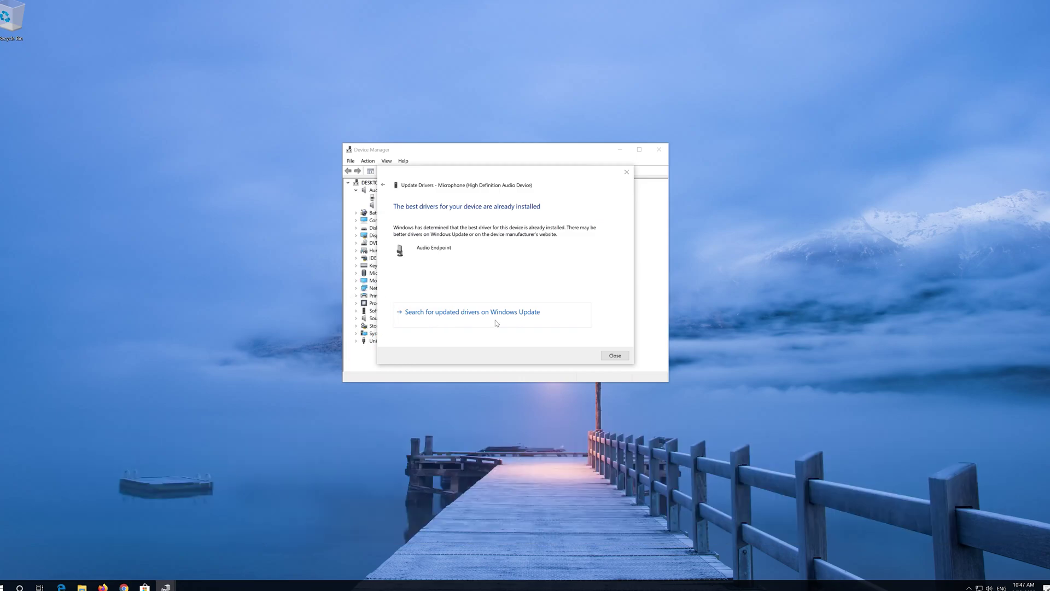
key(Escape)
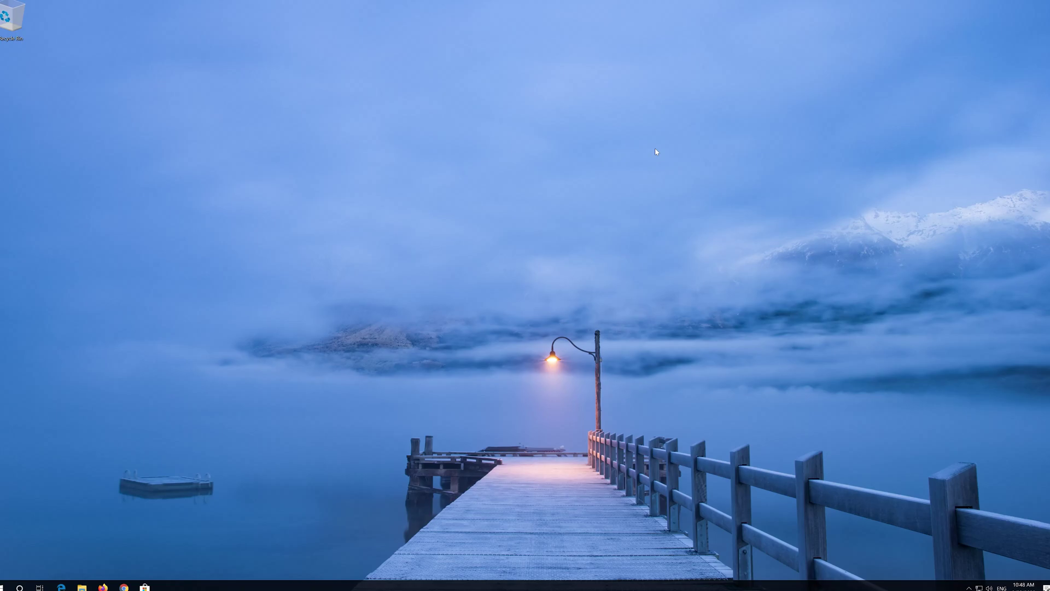
Reopen Device Manager and open the Microphone's properties under Audio inputs and outputs
key(super)
key(super)
key(super)
text(device manager)
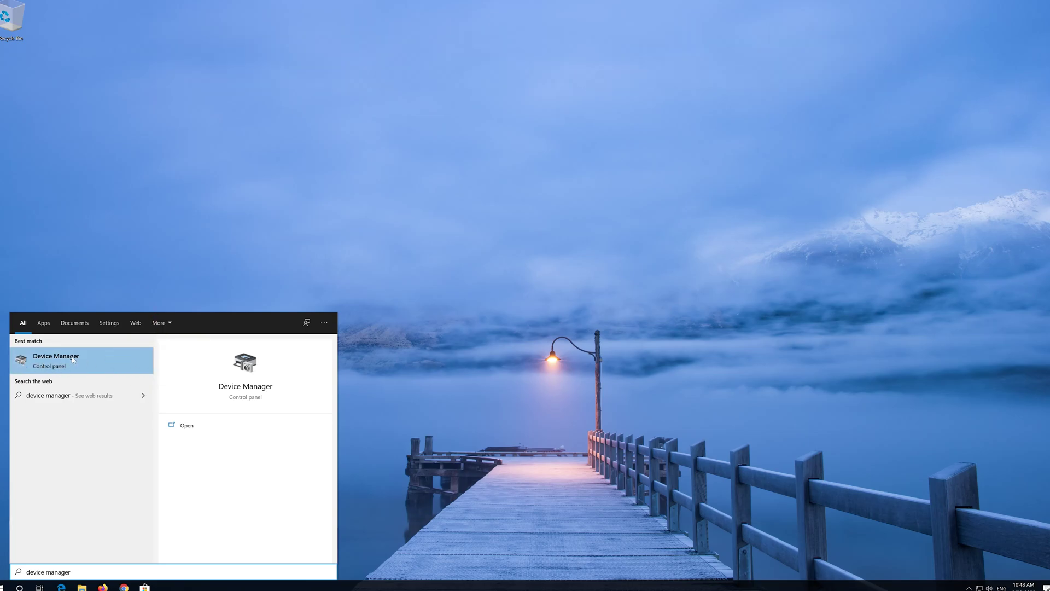
click(73, 360)
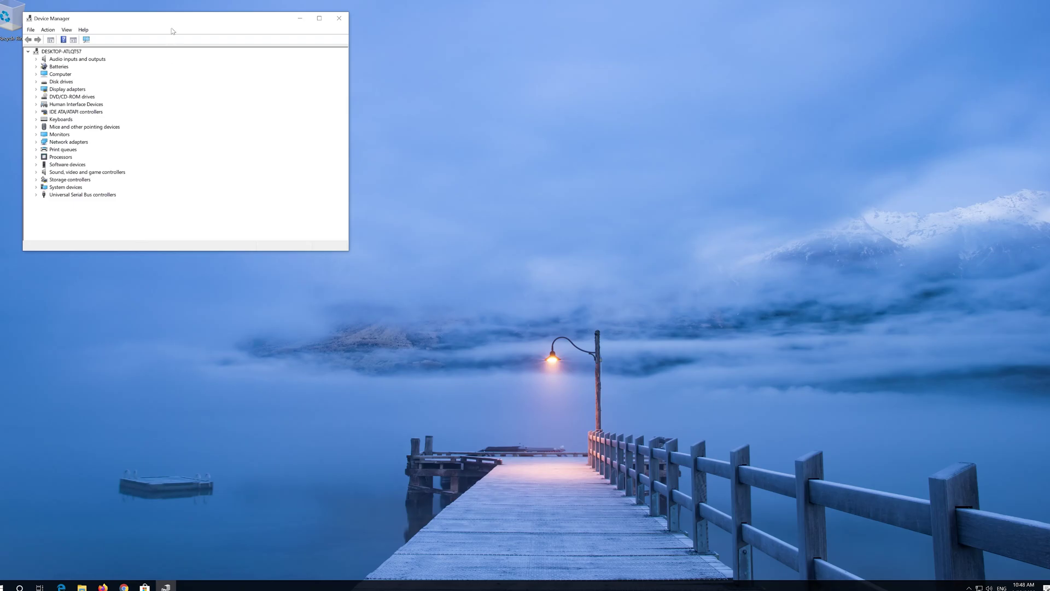
drag(172, 32, 517, 147)
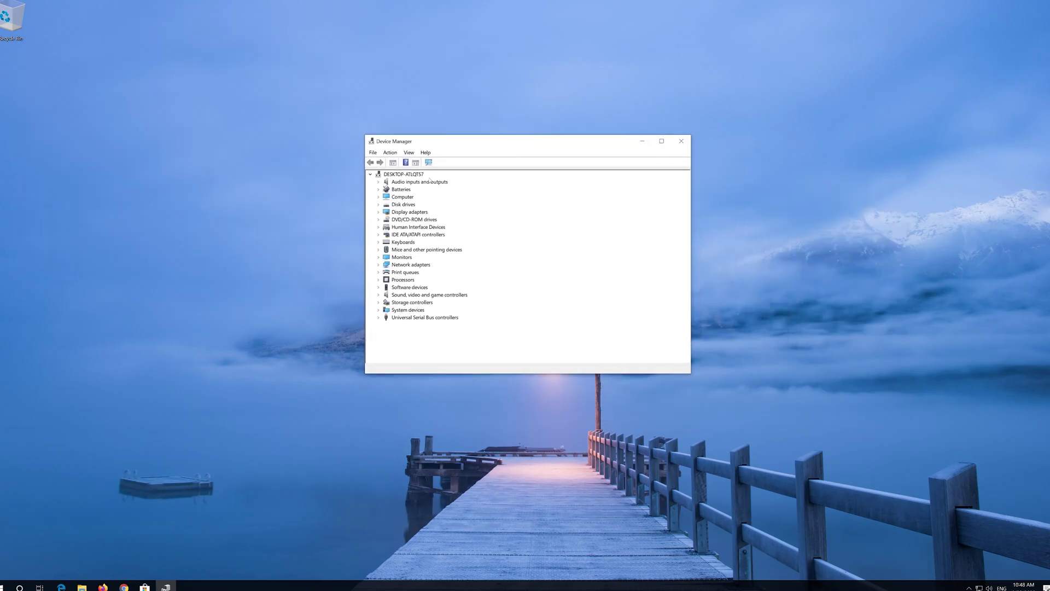
click(379, 182)
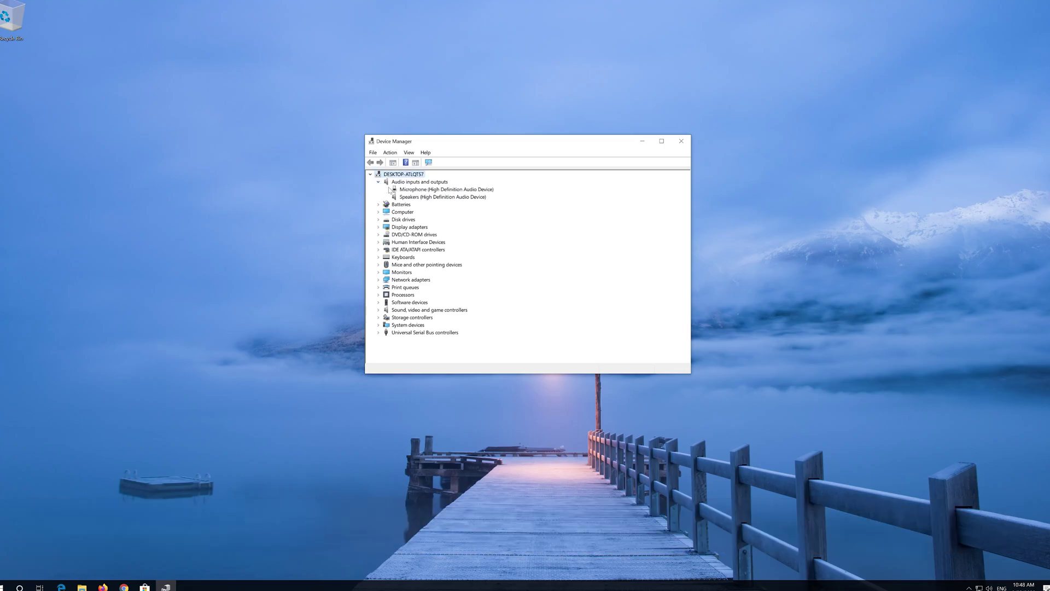
click(429, 191)
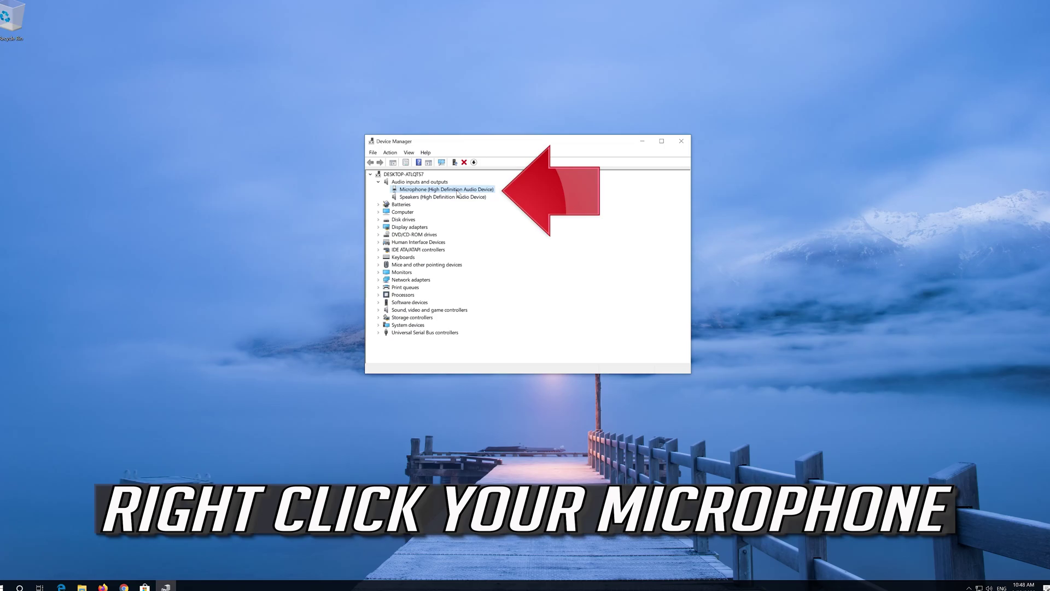
right_click(457, 191)
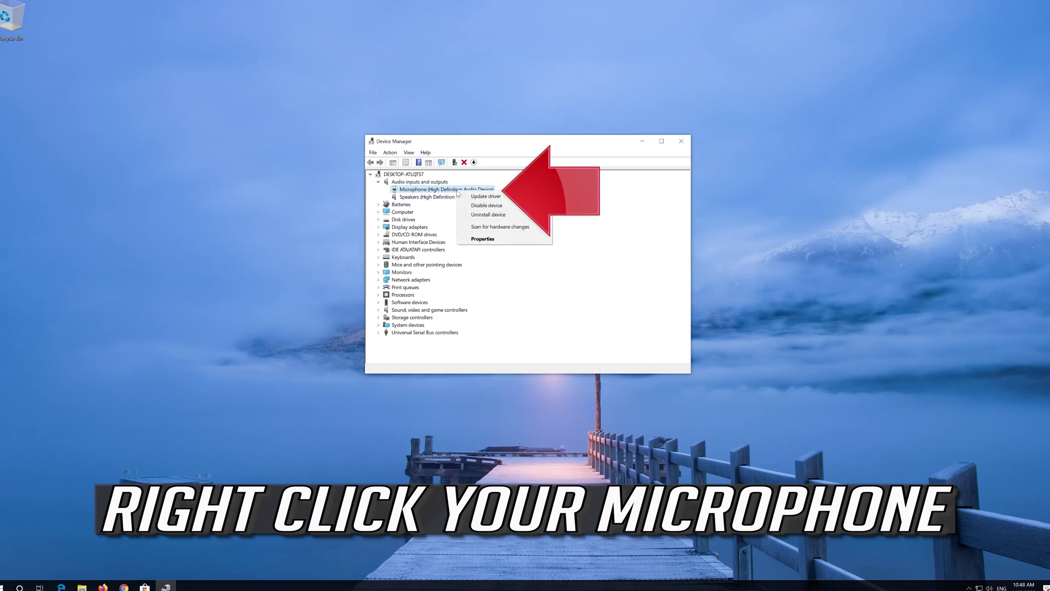
click(507, 241)
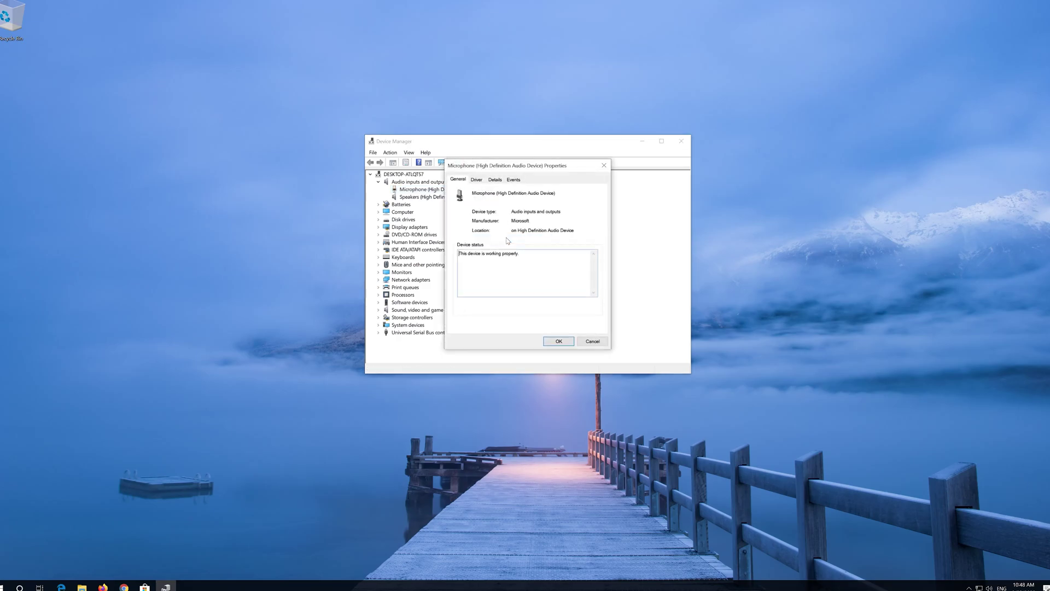
Uninstall the Microphone device from its Driver tab and confirm the removal warning
click(477, 180)
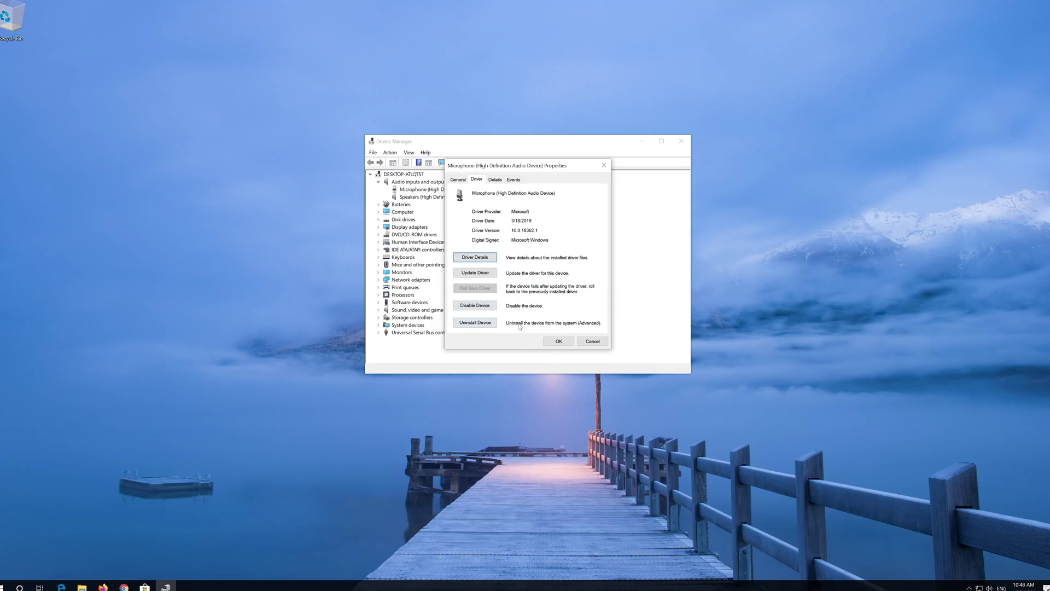
click(469, 324)
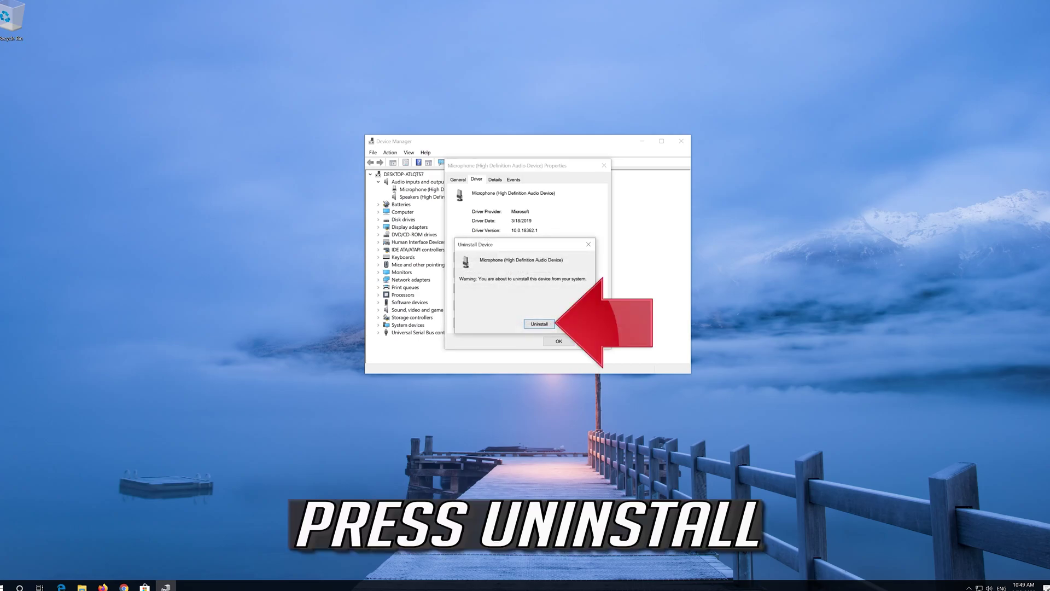
click(540, 325)
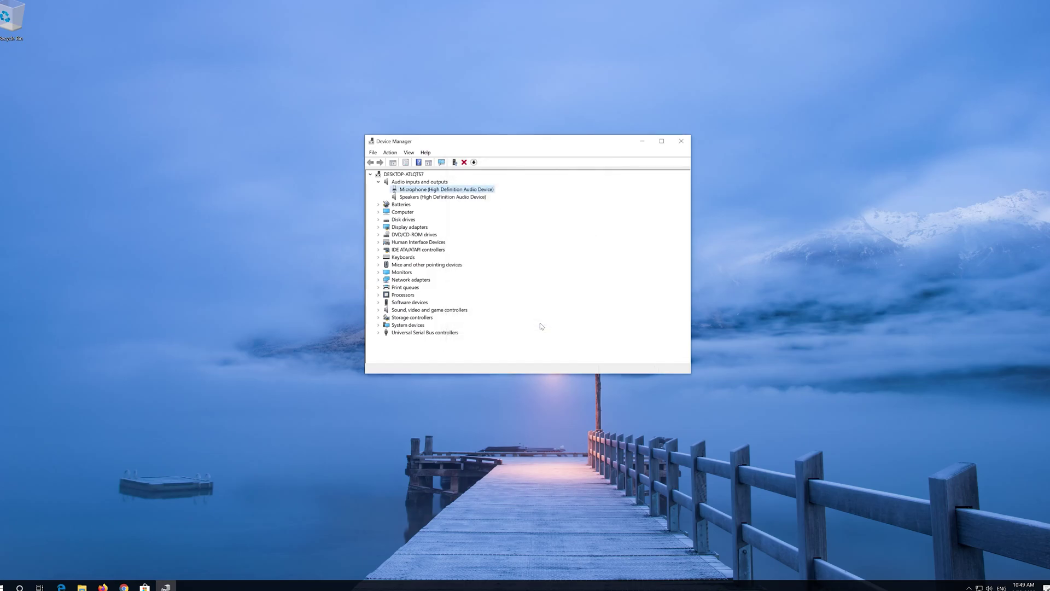